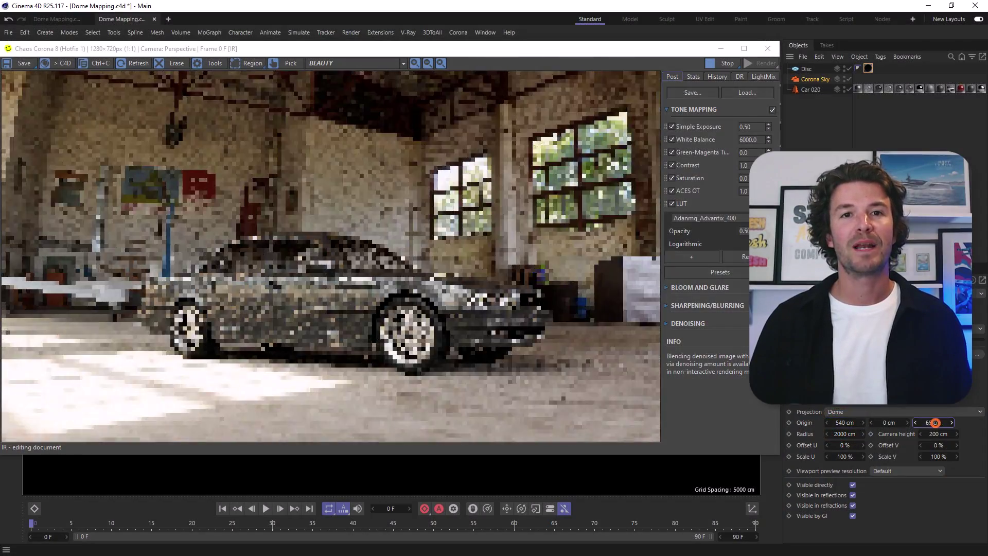
# Shift the Corona Sky dome's Origin value to reposition the hangar backdrop behind the BMW.
pyautogui.moveTo(863, 428); pyautogui.dragTo(838, 444)
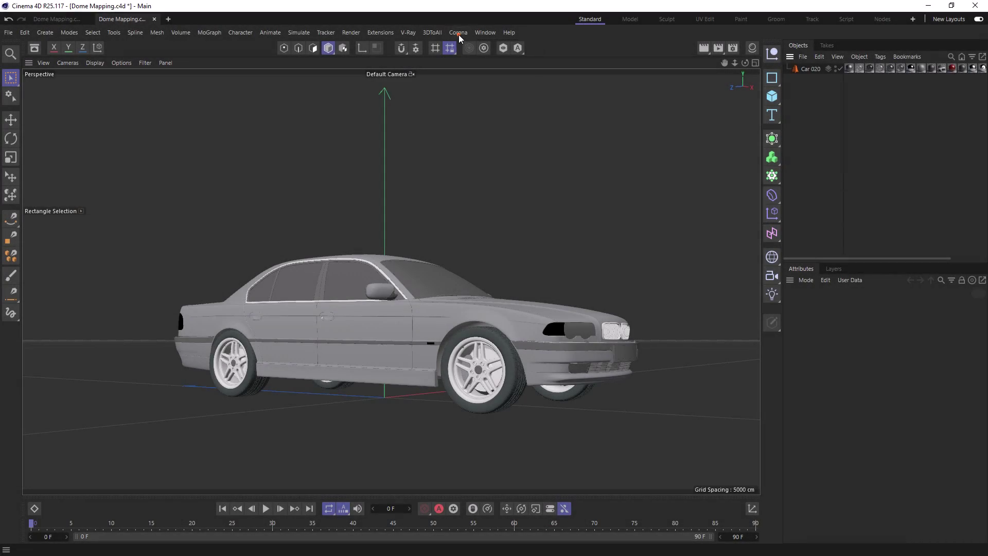
# Add a Corona Sky to the scene from the Corona menu.
pyautogui.click(458, 33)
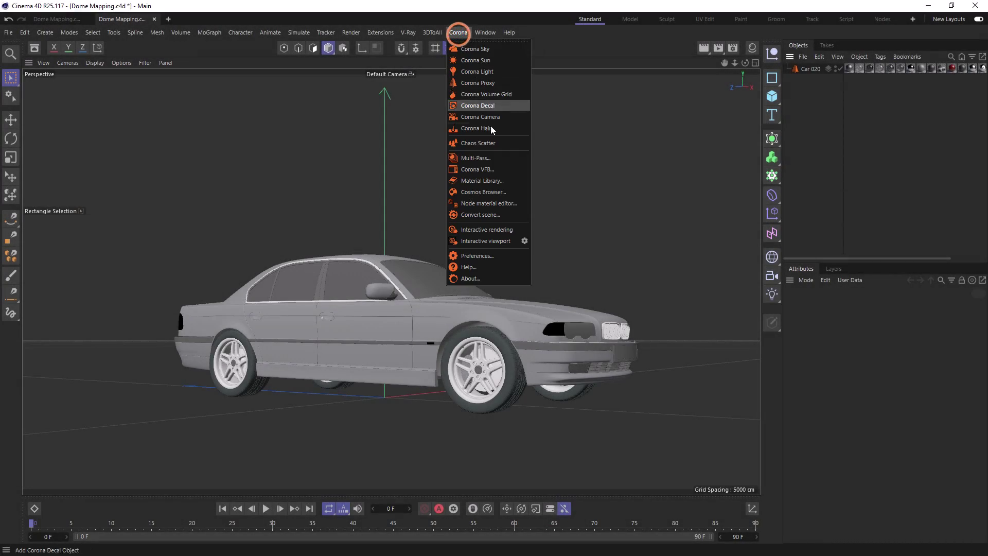
pyautogui.click(502, 191)
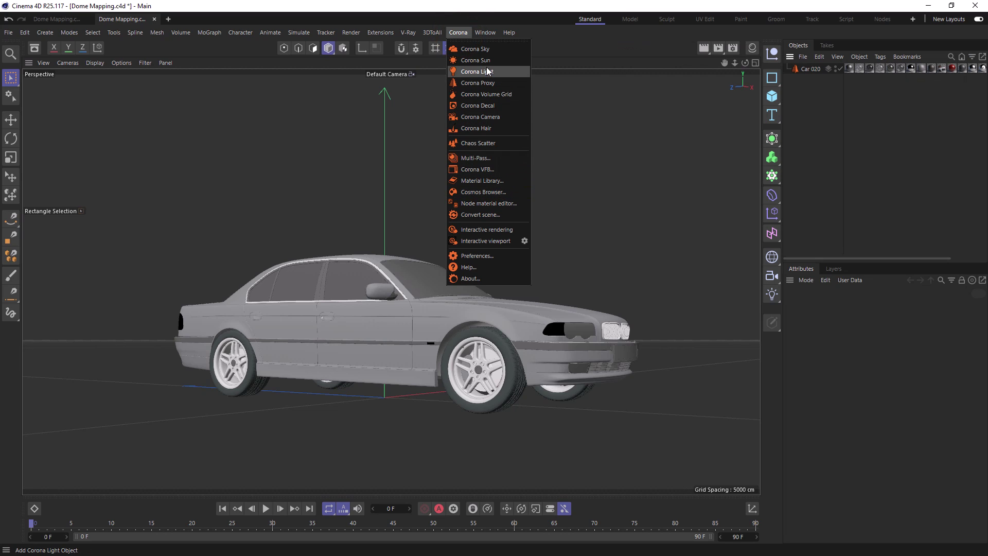
pyautogui.click(474, 49)
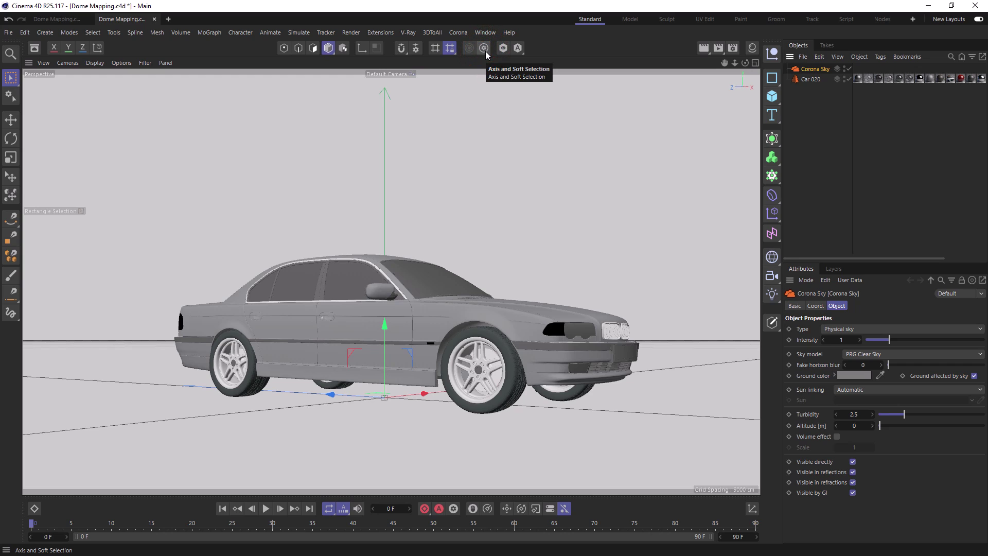
# Add a Disc primitive as the floor and set its Outer Radius to 2000 cm.
pyautogui.click(770, 95)
pyautogui.click(881, 132)
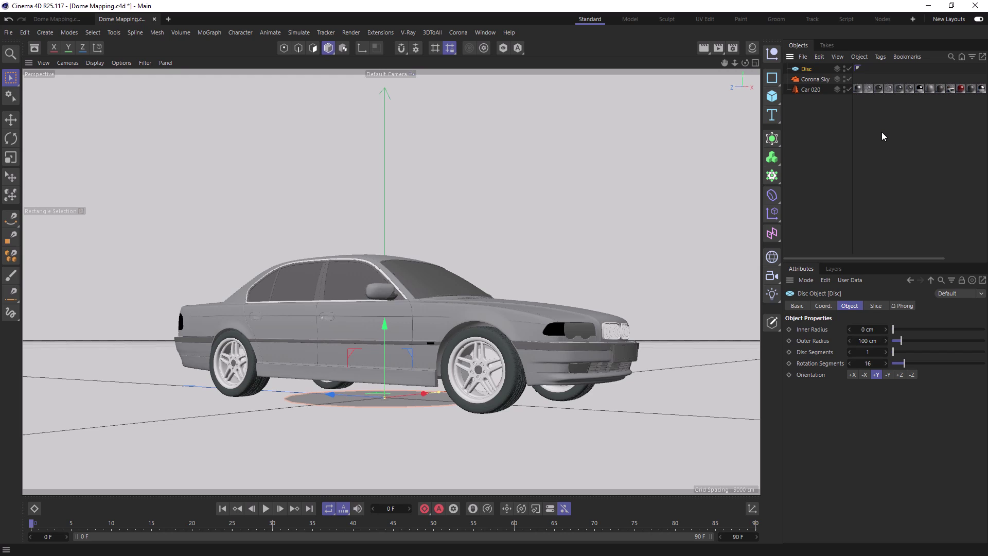
pyautogui.doubleClick(865, 341)
pyautogui.write('2000')
pyautogui.press('Return')
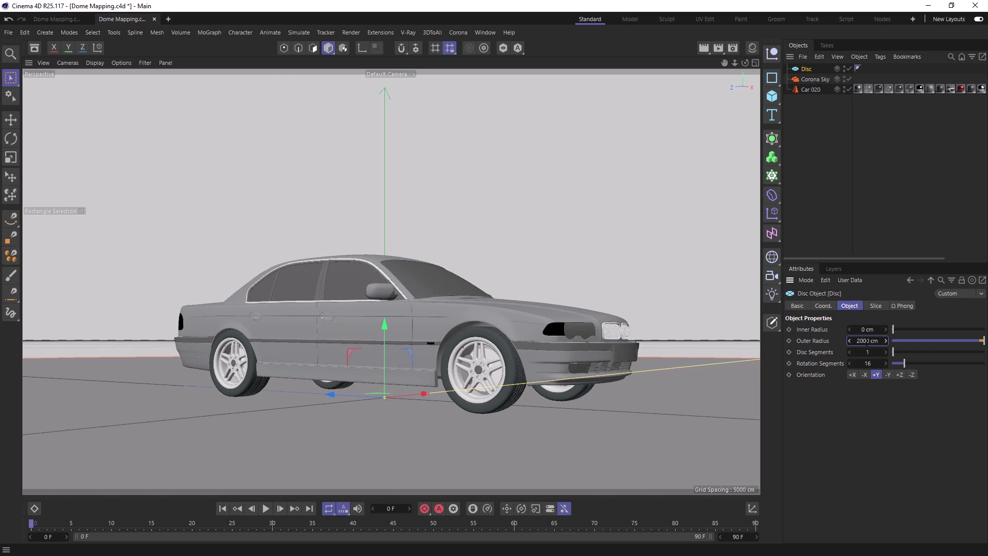
# Create a new Shadow Catcher material in Corona's Node material editor.
pyautogui.click(457, 32)
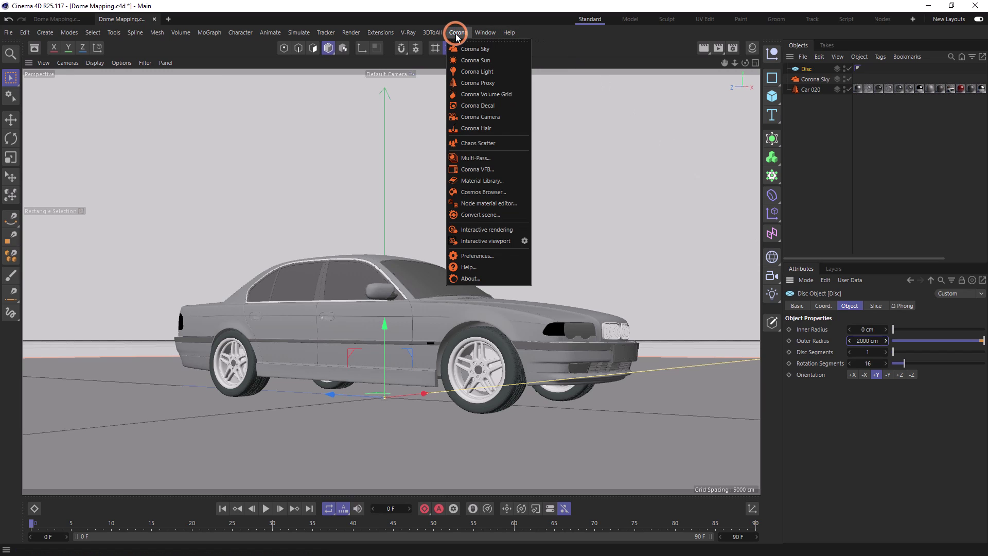
pyautogui.click(493, 204)
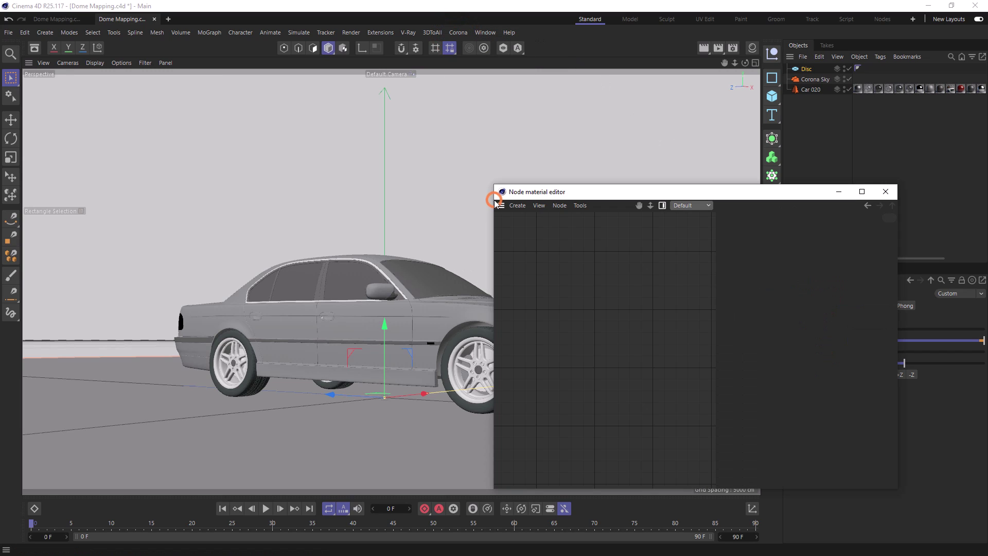
pyautogui.click(518, 206)
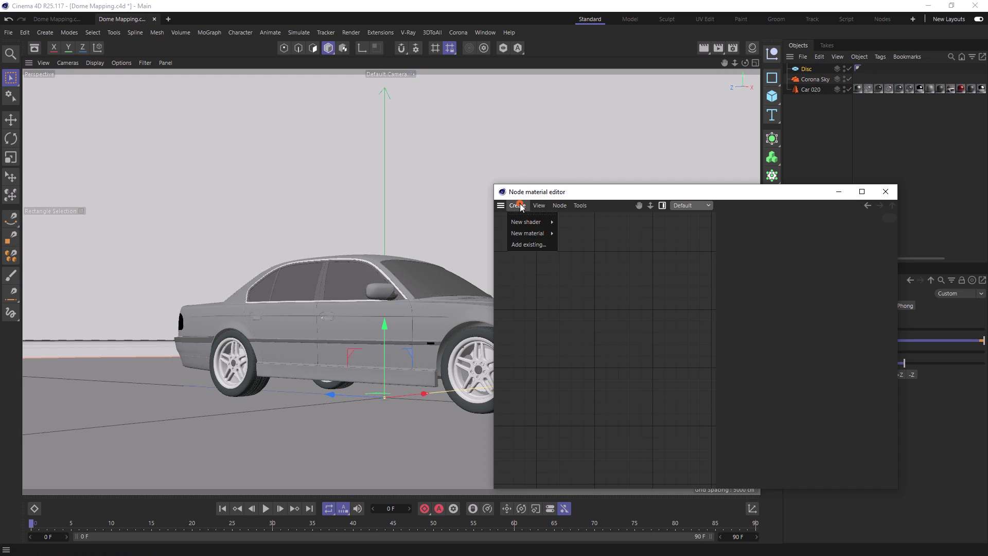
pyautogui.moveTo(528, 235)
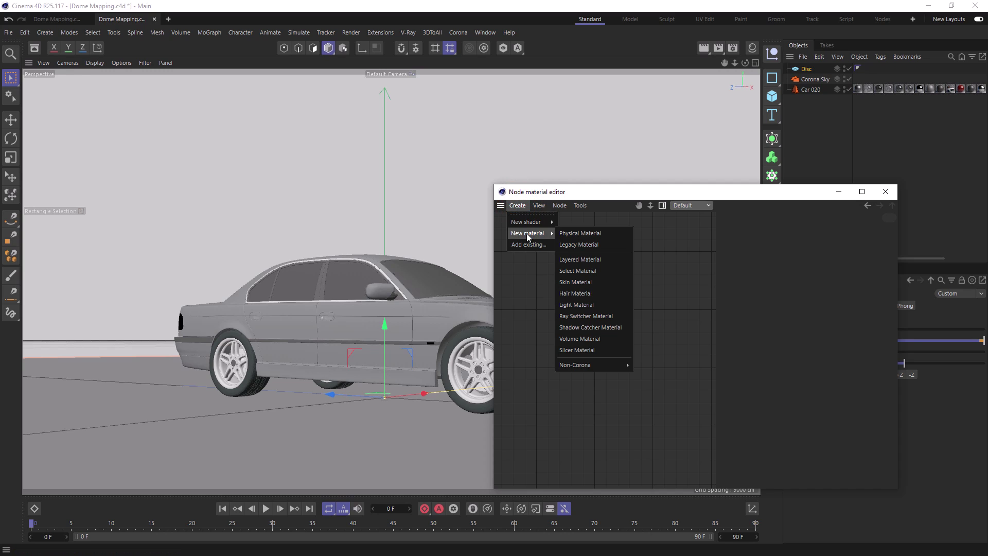
pyautogui.click(598, 328)
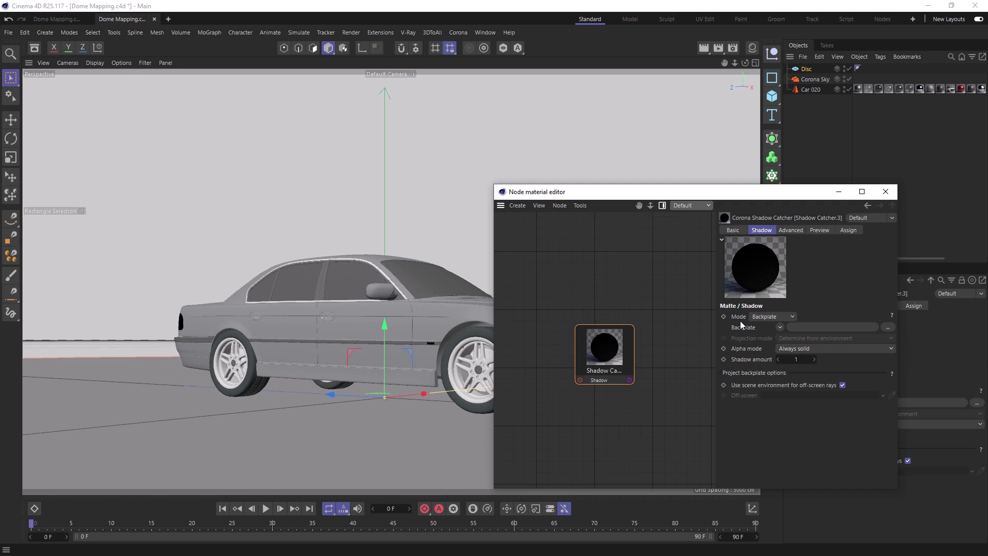
# Set the catcher to Environment mode with Corona Sky, Enviro projection, Always transparent, and apply it to the Disc.
pyautogui.click(760, 316)
pyautogui.click(775, 338)
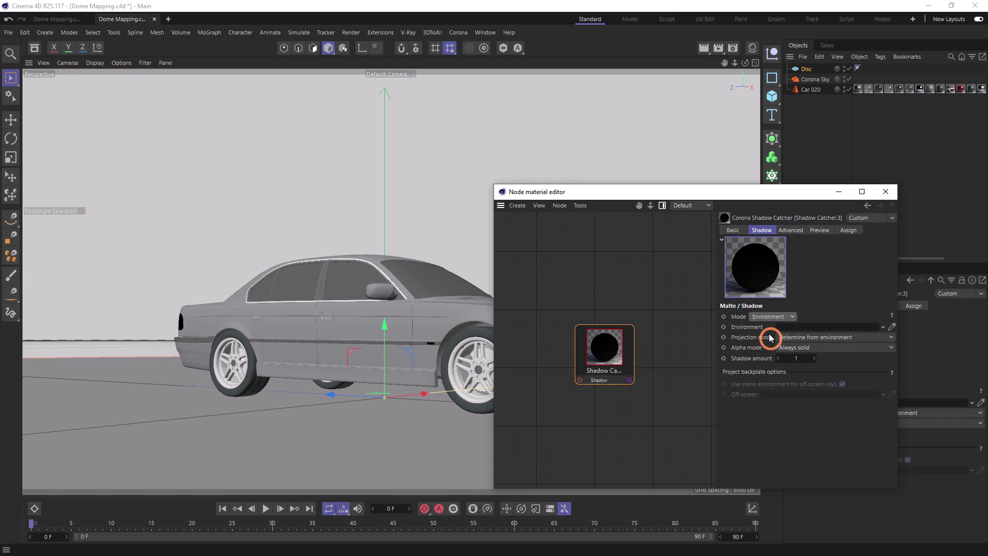
pyautogui.moveTo(812, 79); pyautogui.dragTo(801, 332)
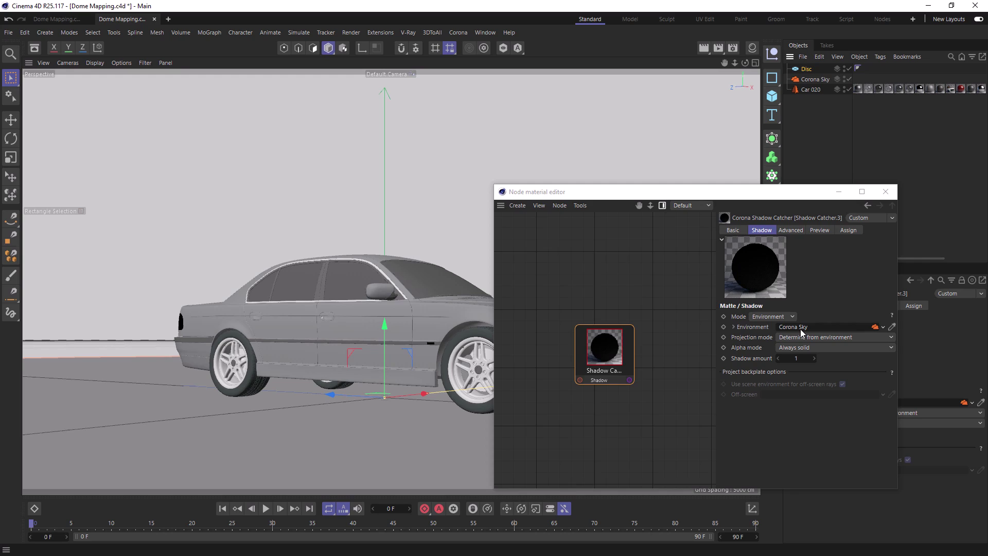
pyautogui.click(809, 338)
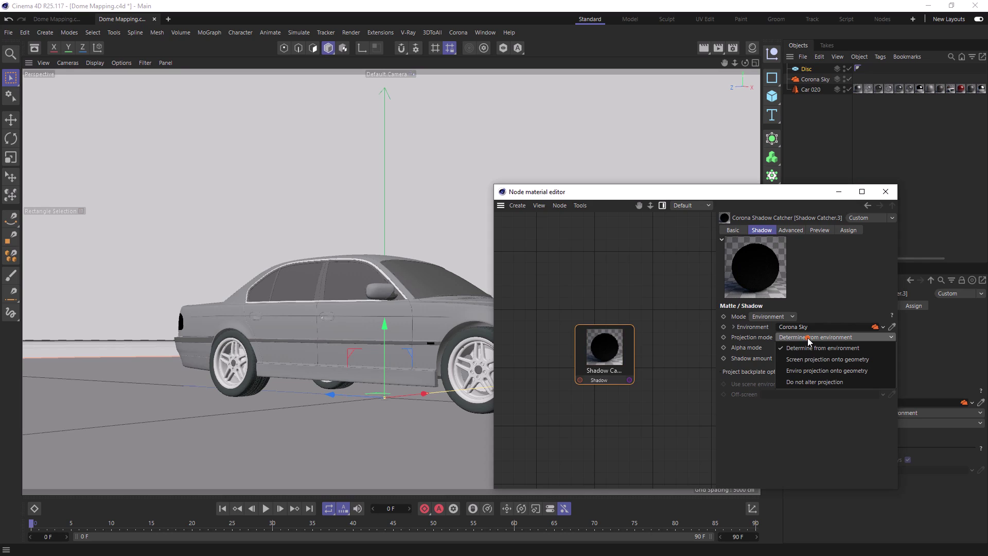
pyautogui.click(819, 371)
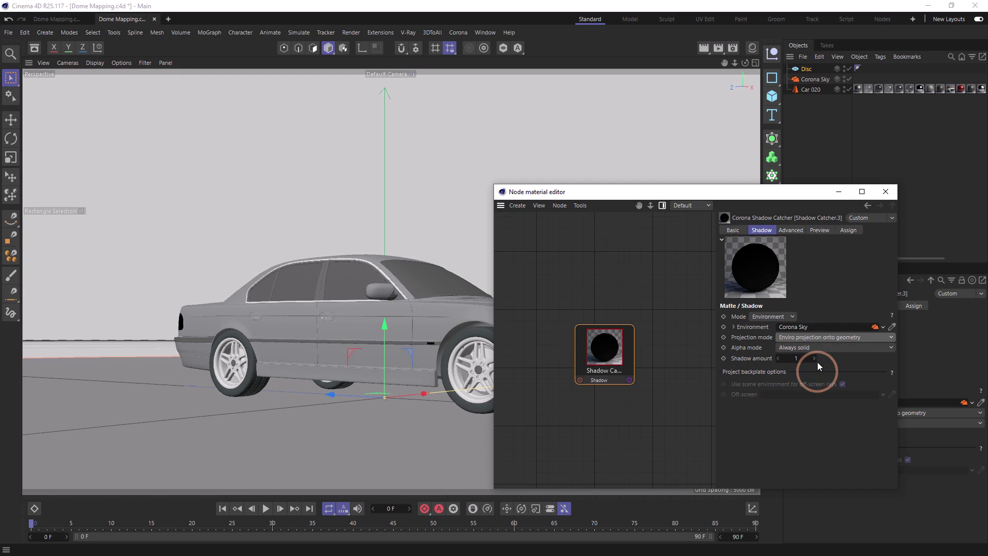
pyautogui.click(822, 348)
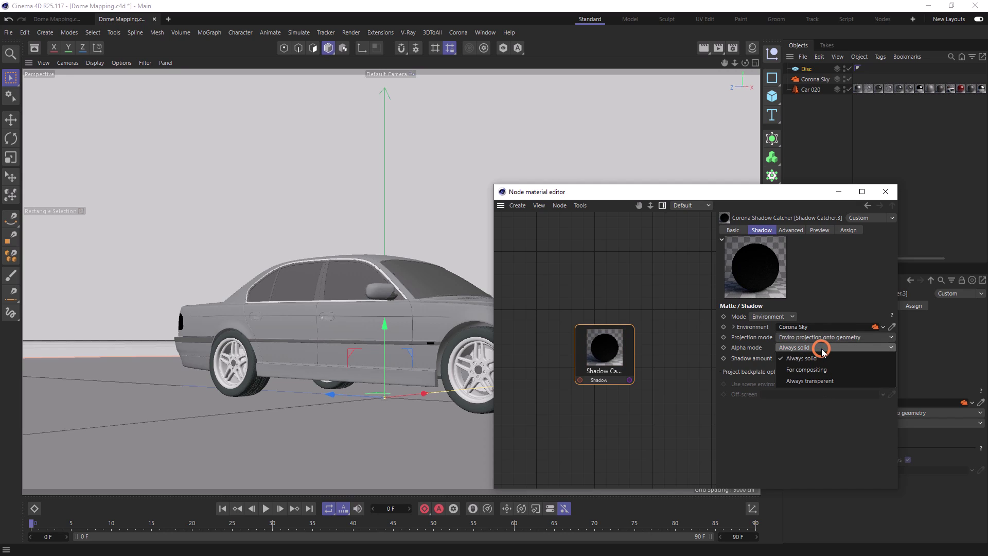
pyautogui.click(822, 381)
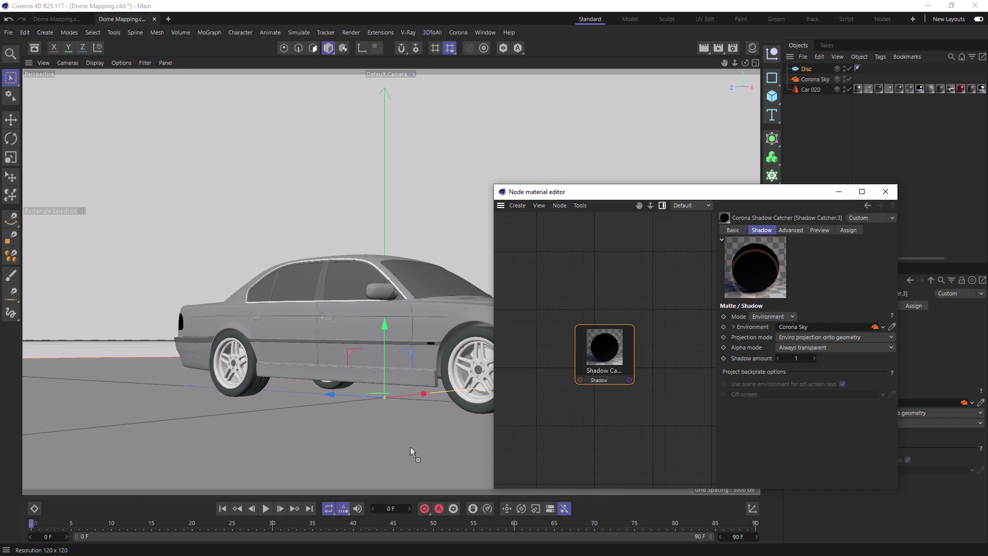
pyautogui.moveTo(411, 453); pyautogui.dragTo(412, 452)
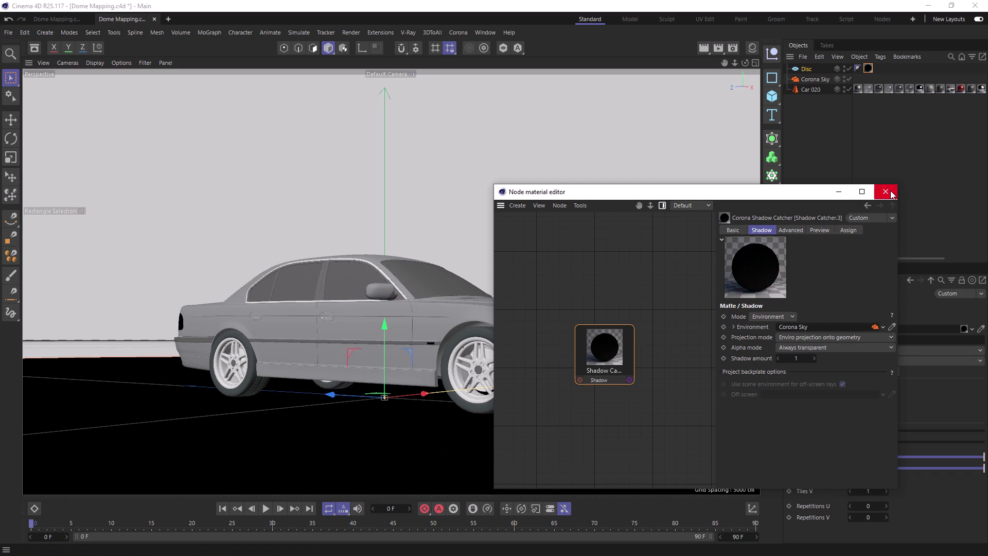
# Set the Corona Sky type to Shader / HDRI and load small_hangar_01_8k.exr.
pyautogui.click(891, 193)
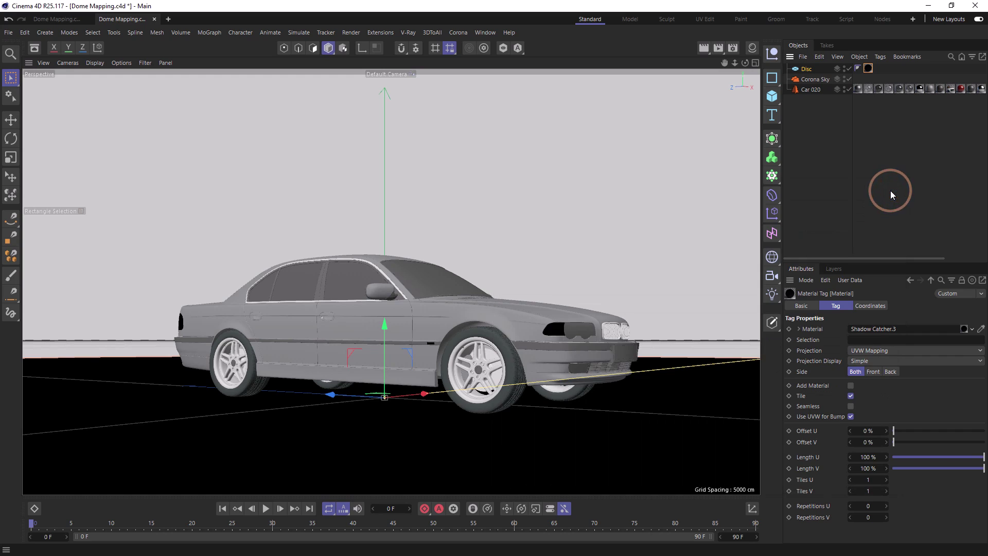
pyautogui.click(813, 79)
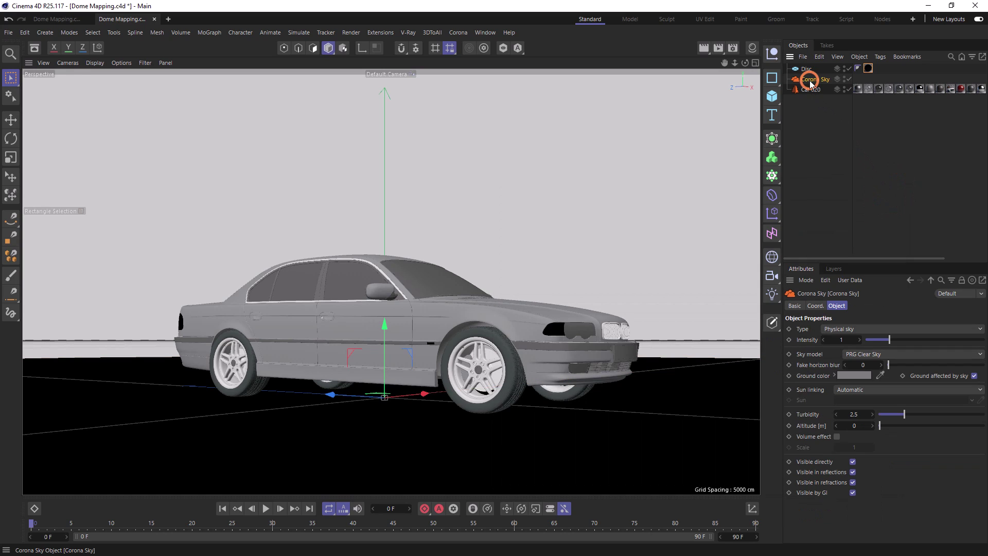
pyautogui.click(890, 330)
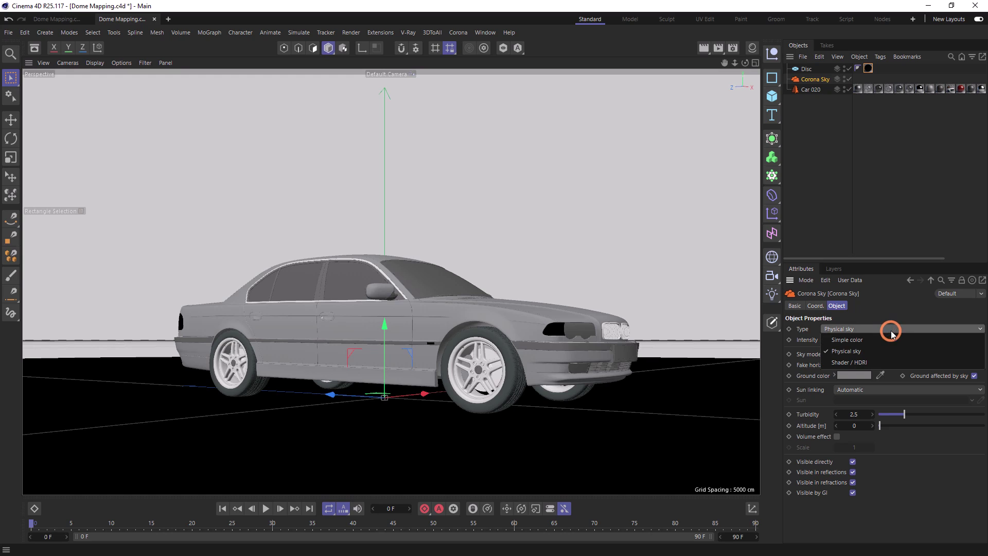
pyautogui.click(873, 363)
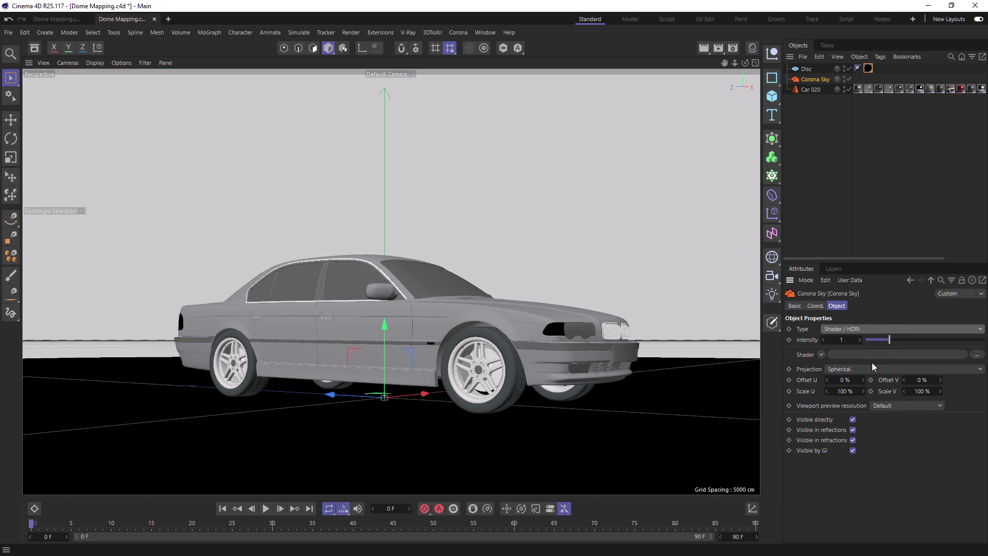
pyautogui.click(976, 354)
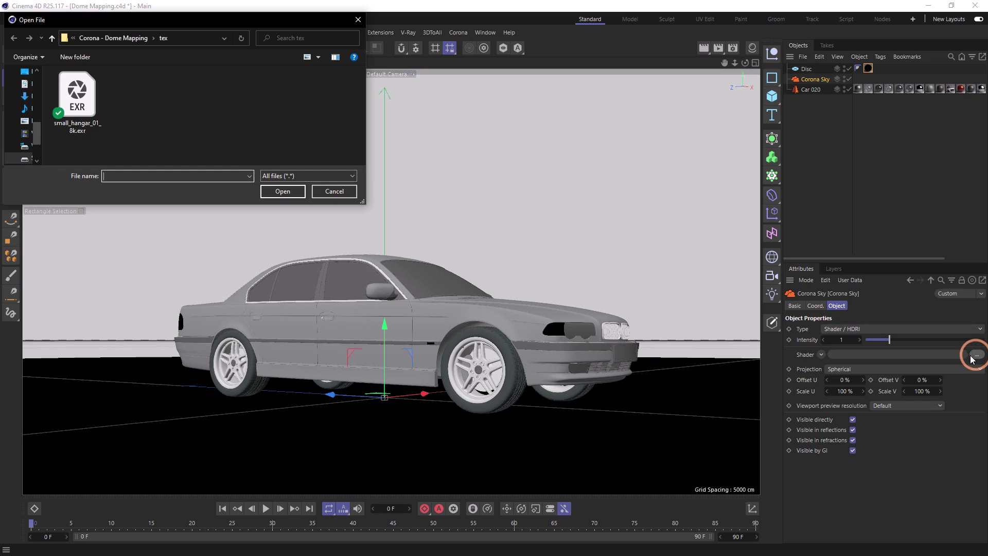
pyautogui.click(76, 114)
pyautogui.doubleClick(76, 114)
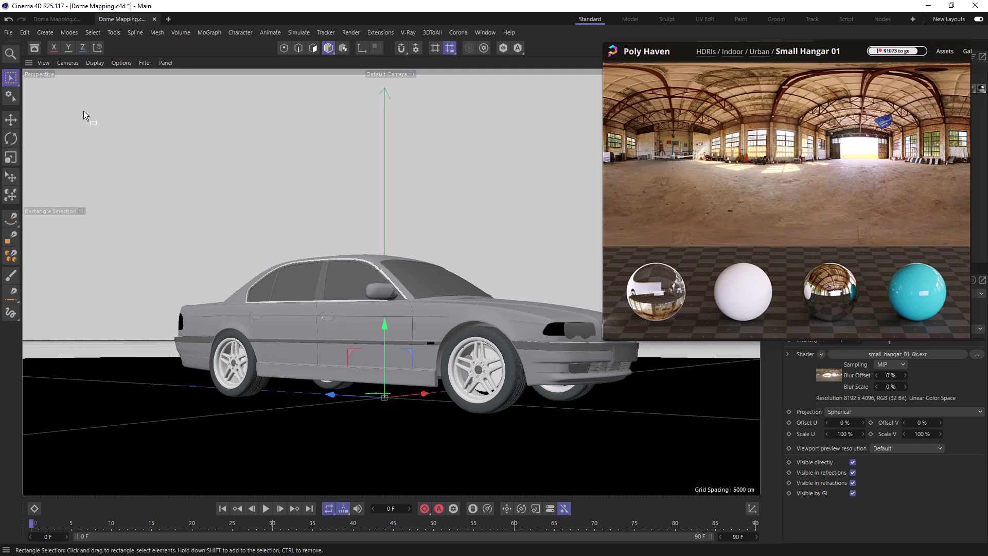
pyautogui.click(456, 33)
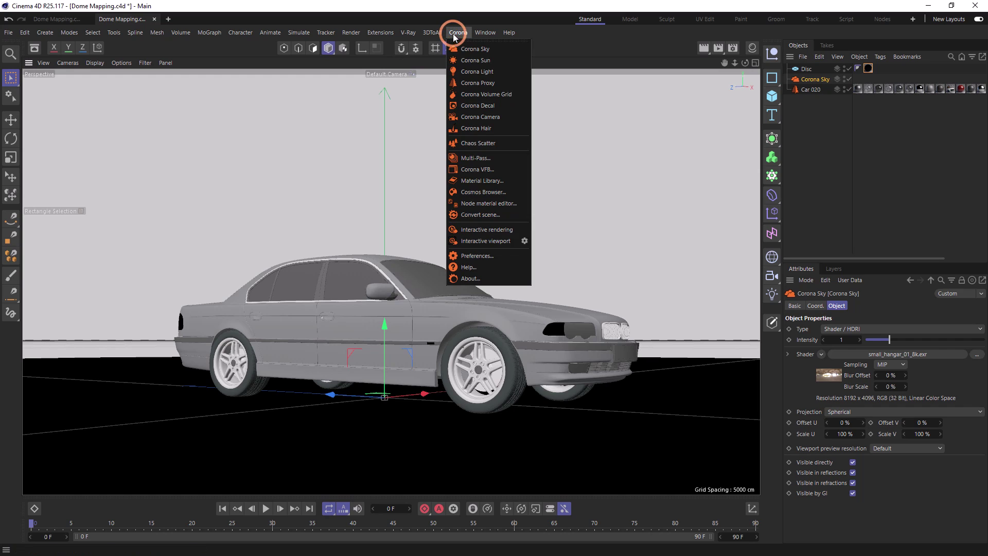
# Start Corona interactive rendering and orbit the camera closer to the BMW.
pyautogui.click(479, 231)
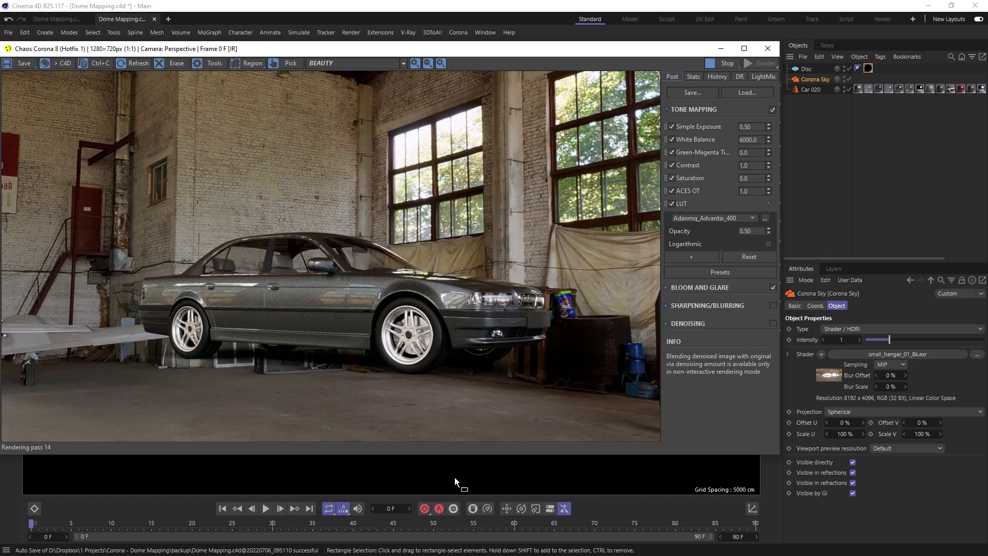
pyautogui.moveTo(462, 469)
pyautogui.keyDown('alt'); pyautogui.mouseDown()
pyautogui.moveTo(465, 489)
pyautogui.moveTo(431, 468)
pyautogui.moveTo(458, 471)
pyautogui.mouseUp(); pyautogui.keyUp('alt')
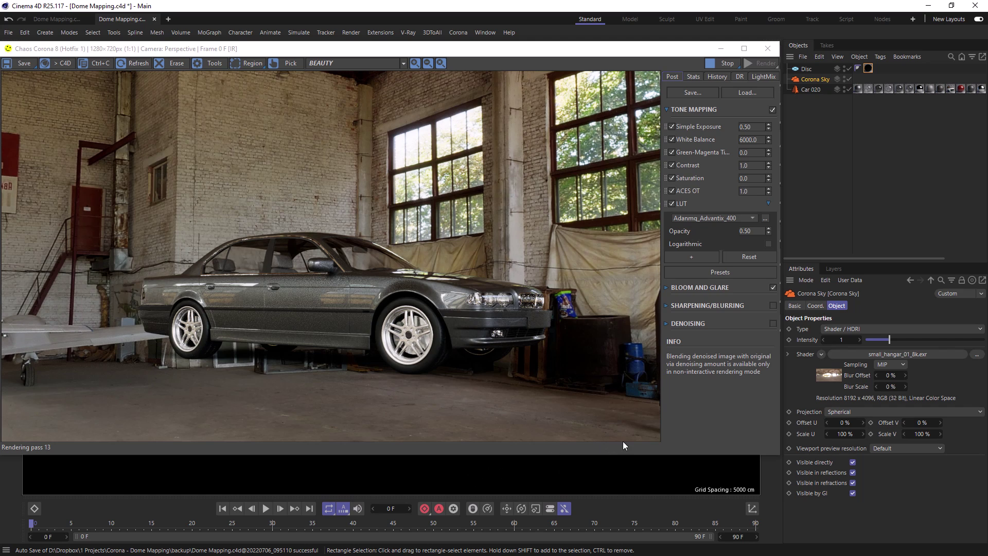
pyautogui.click(850, 412)
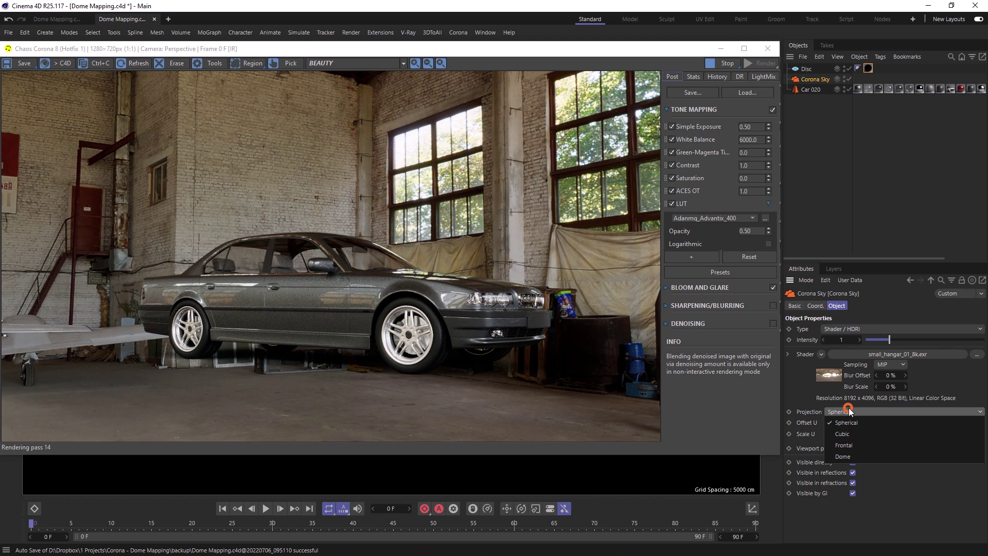
# Switch the Corona Sky projection to Dome and orbit to a new angle on the car.
pyautogui.click(856, 456)
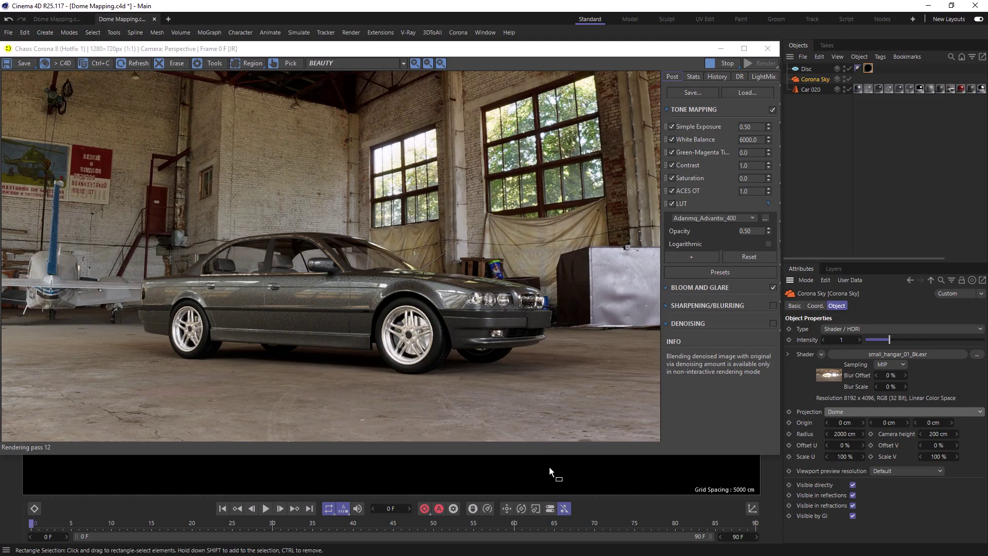
pyautogui.moveTo(551, 470)
pyautogui.keyDown('alt'); pyautogui.mouseDown()
pyautogui.moveTo(502, 475)
pyautogui.moveTo(561, 471)
pyautogui.moveTo(345, 461)
pyautogui.mouseUp(); pyautogui.keyUp('alt')
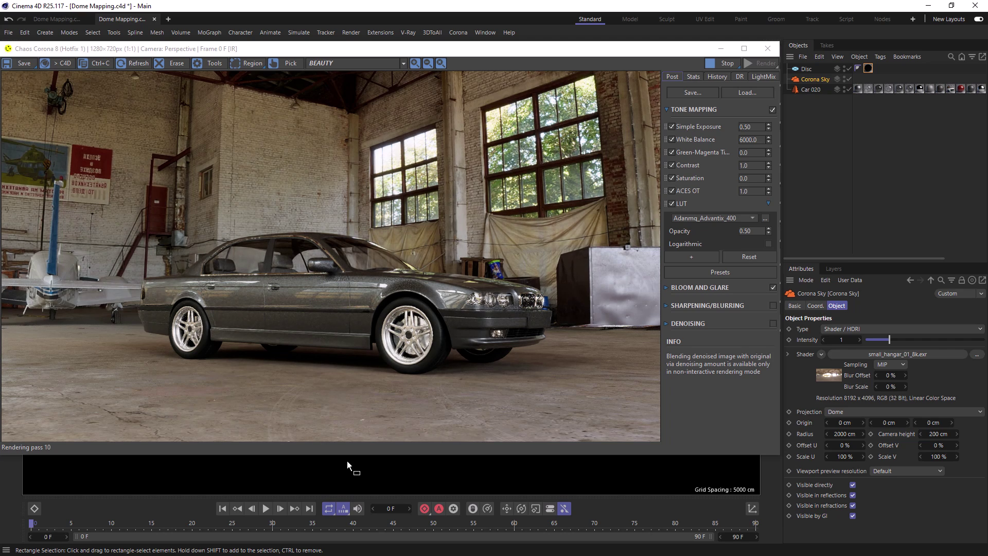
# Try dome radii of 200 cm and about 394 cm, enter a larger final radius, then shift Origin X to 540 cm.
pyautogui.click(844, 434)
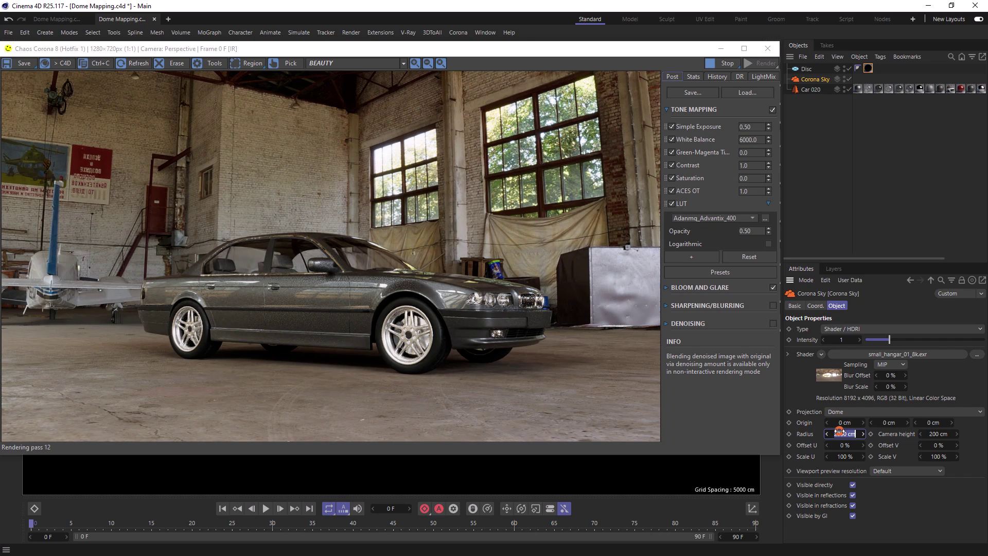
pyautogui.press('BackSpace')
pyautogui.press('Return')
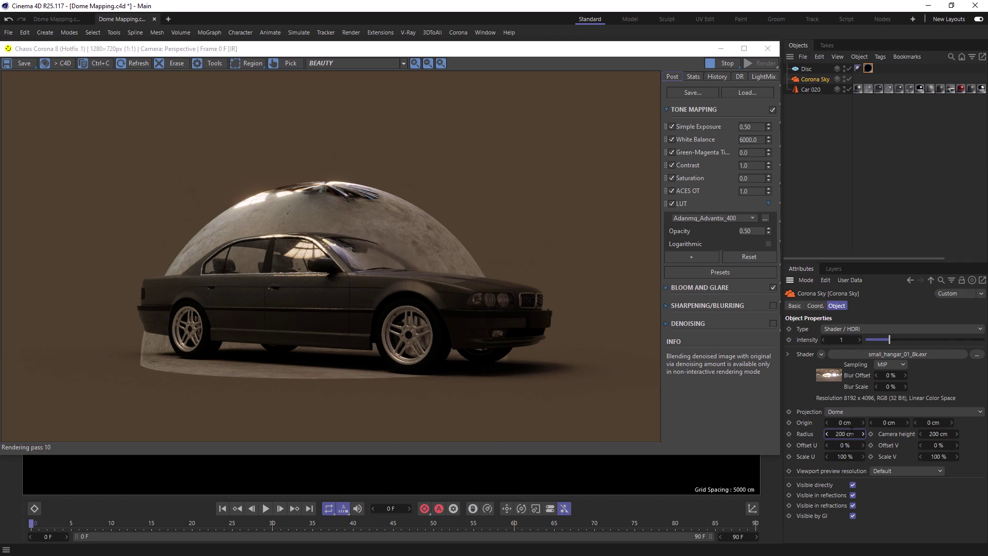
pyautogui.moveTo(842, 433); pyautogui.dragTo(844, 440)
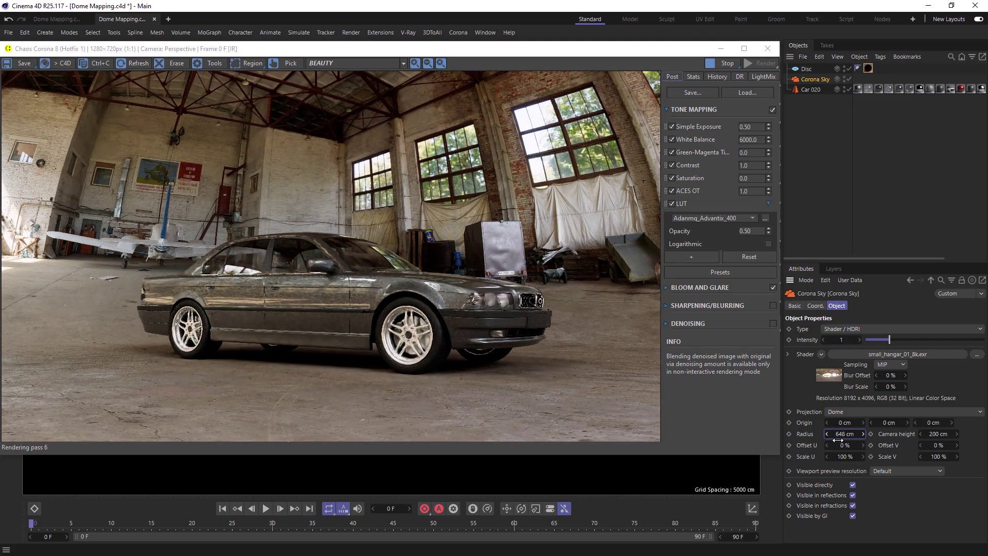
pyautogui.click(843, 435)
pyautogui.write('2400')
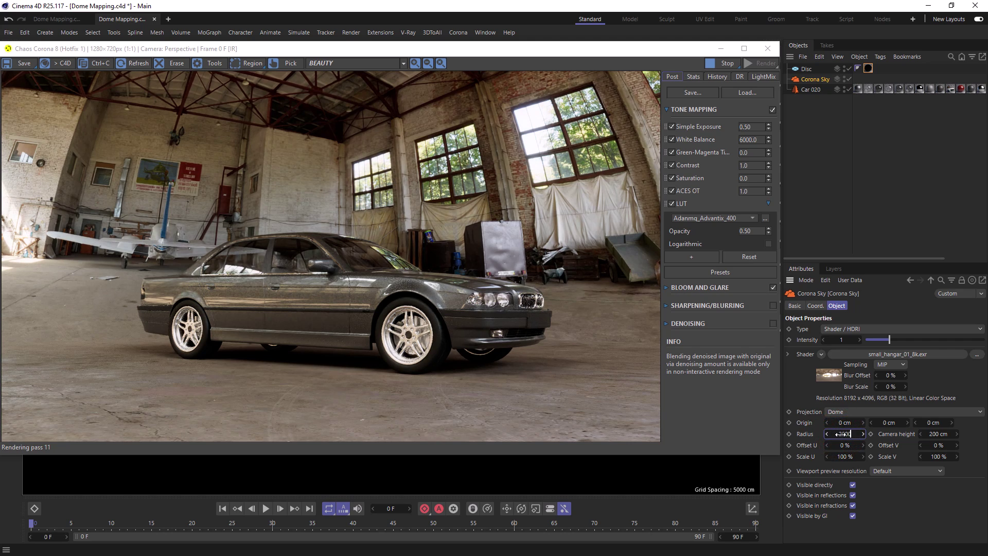
pyautogui.press('Return')
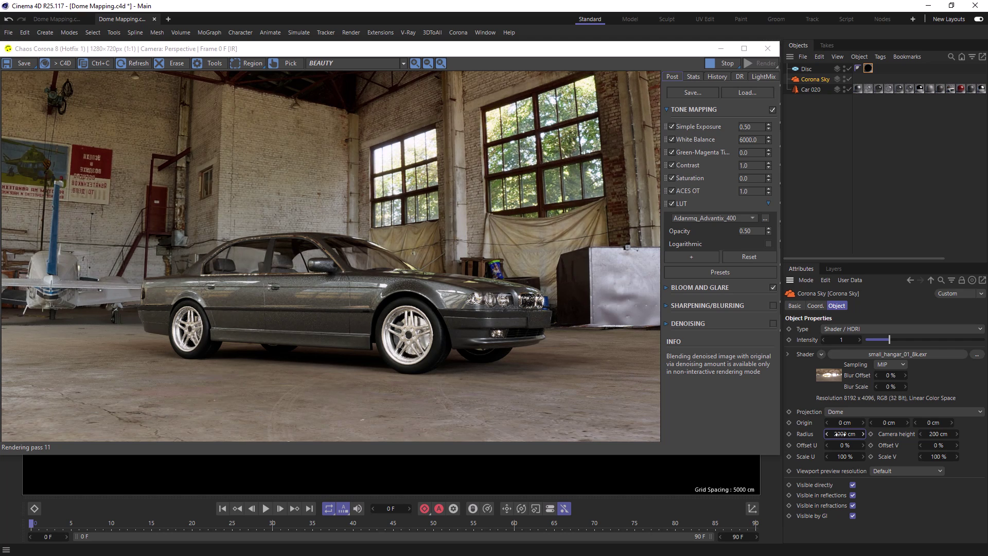
pyautogui.moveTo(853, 422)
pyautogui.mouseDown()
pyautogui.moveTo(908, 423)
pyautogui.moveTo(860, 425)
pyautogui.mouseUp()
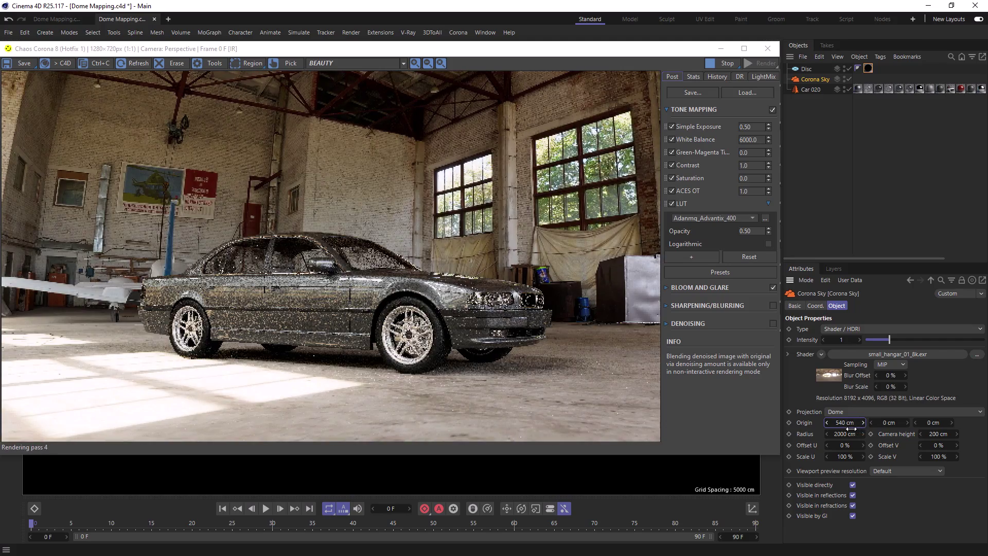
# Reset dome Origin Z and X to 0 cm and set Offset U to 40%.
pyautogui.moveTo(931, 423); pyautogui.dragTo(941, 422)
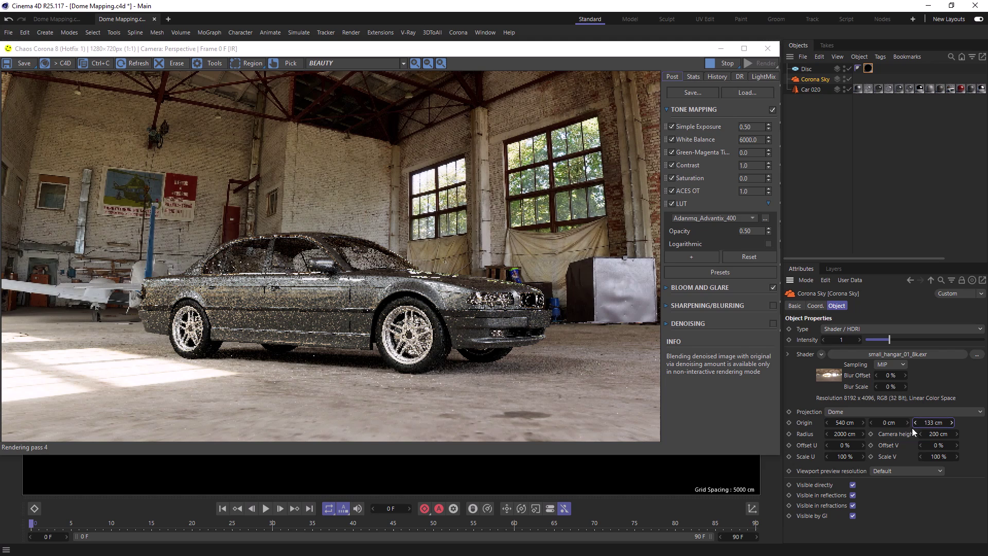
pyautogui.doubleClick(933, 422)
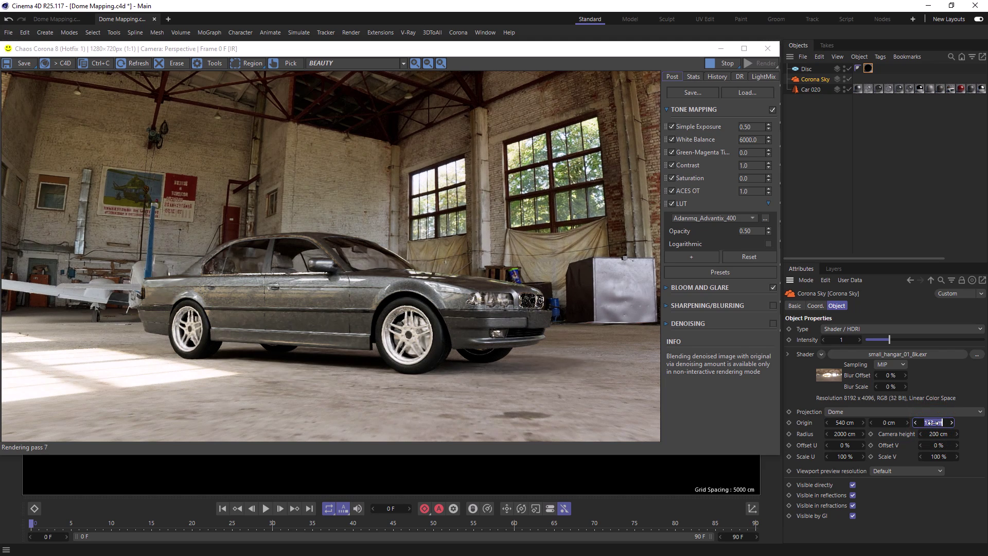
pyautogui.write('0')
pyautogui.click(843, 423)
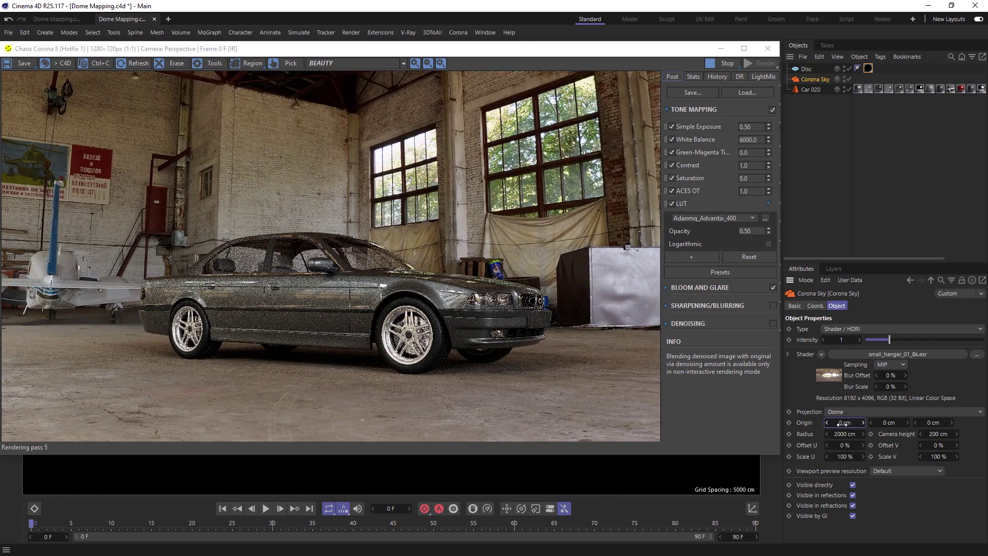
pyautogui.moveTo(842, 445); pyautogui.dragTo(843, 446)
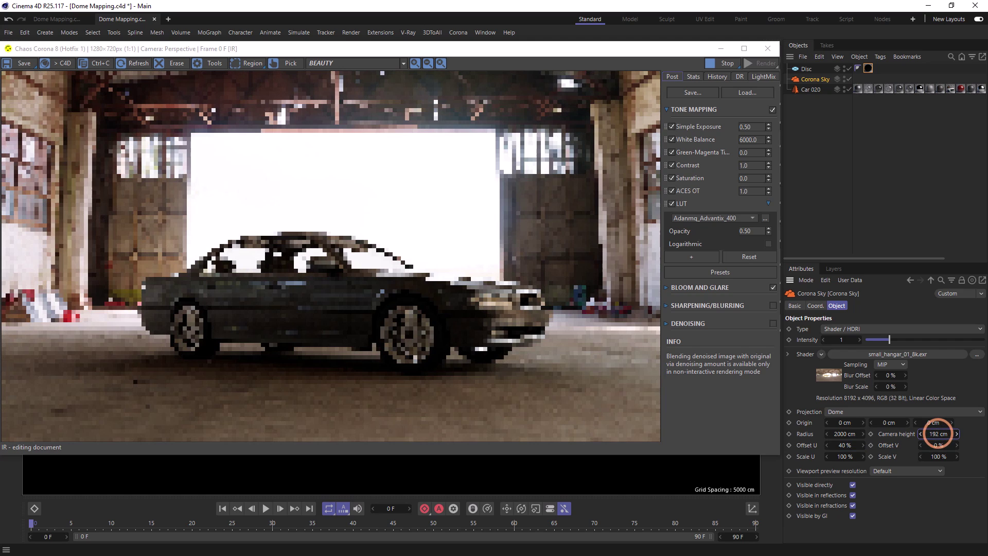
# Lower then raise the dome camera height to about 147 cm, fine-tuning the hangar horizon.
pyautogui.moveTo(937, 434); pyautogui.dragTo(887, 433)
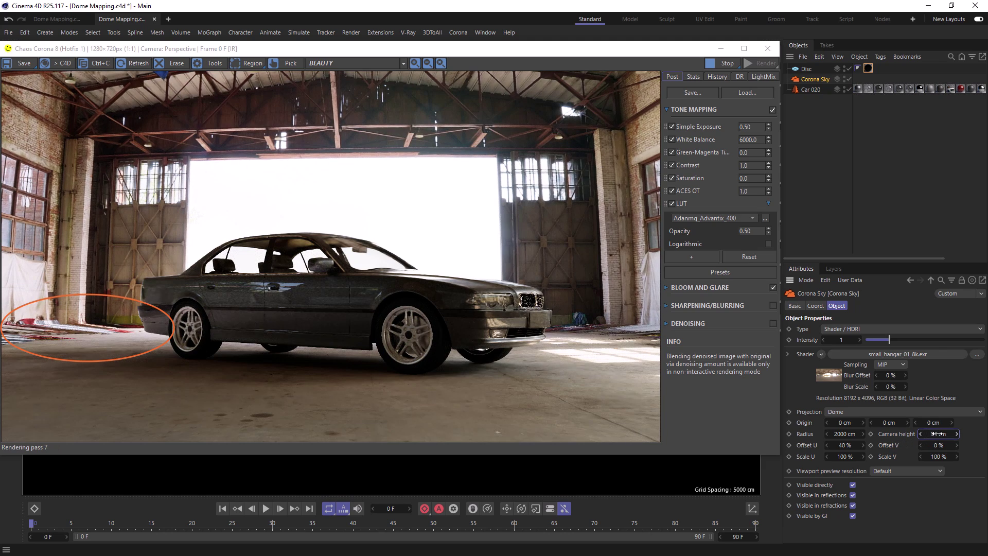
pyautogui.moveTo(939, 434); pyautogui.dragTo(947, 433)
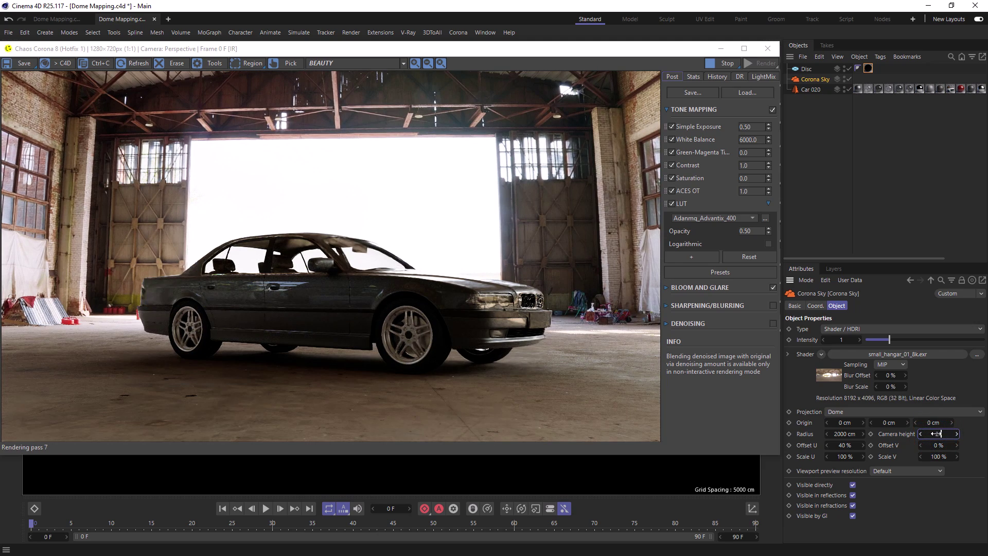
pyautogui.moveTo(937, 434); pyautogui.dragTo(937, 434)
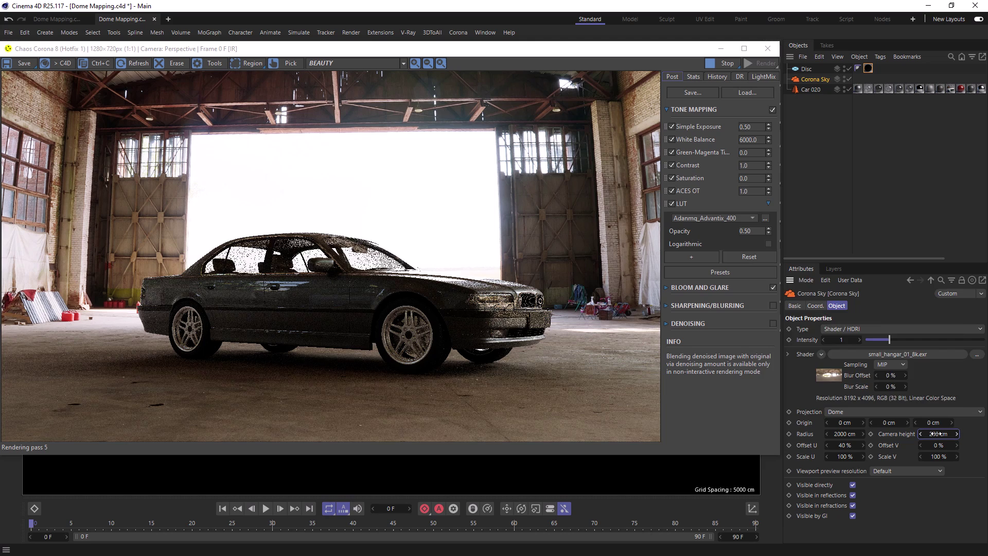